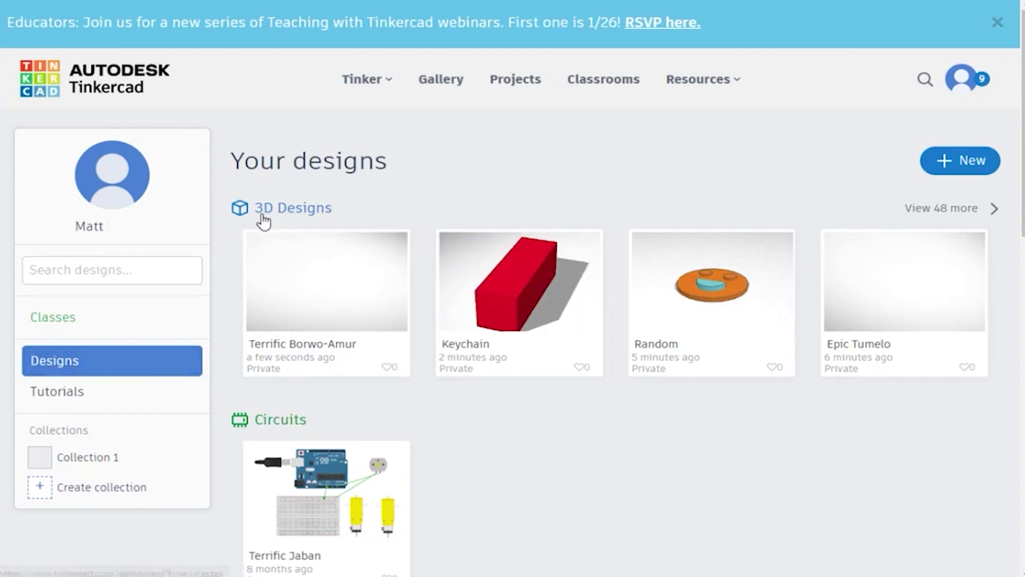
Browse the existing designs and create a new 3D design.
scroll(270, 223, "down", 3)
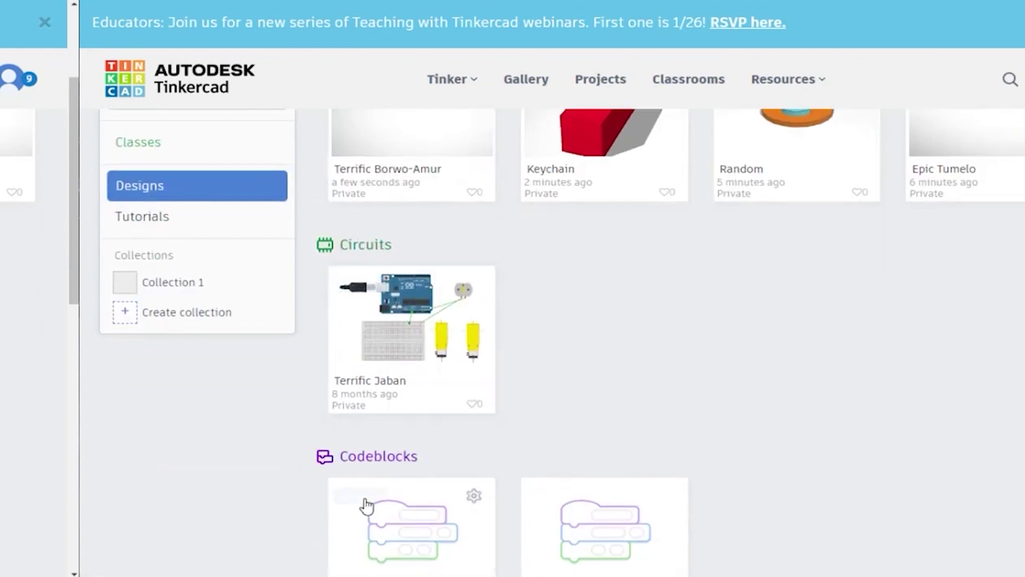
scroll(383, 445, "up", 2)
scroll(299, 450, "up", 1)
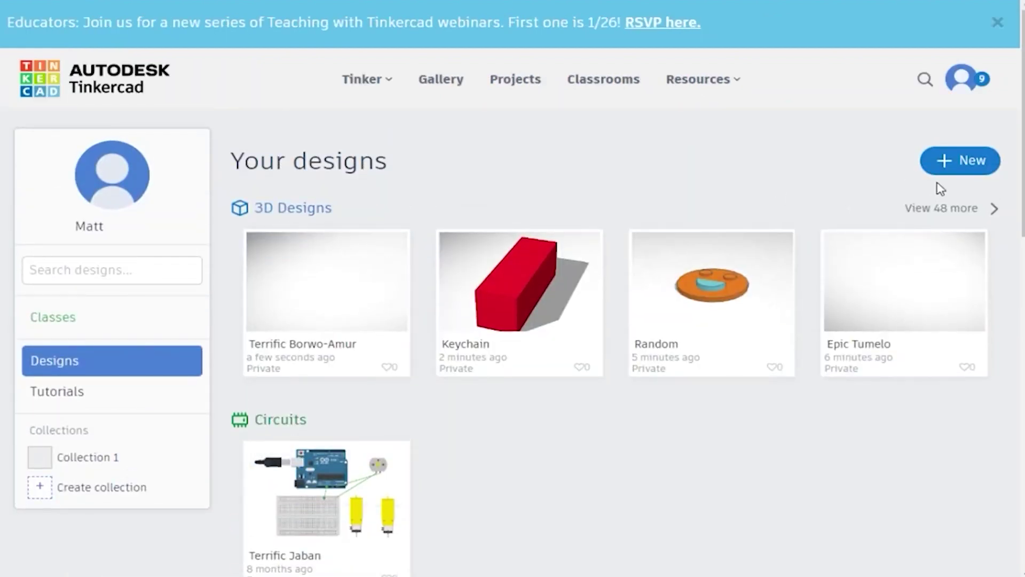
left_click(954, 165)
left_click(942, 207)
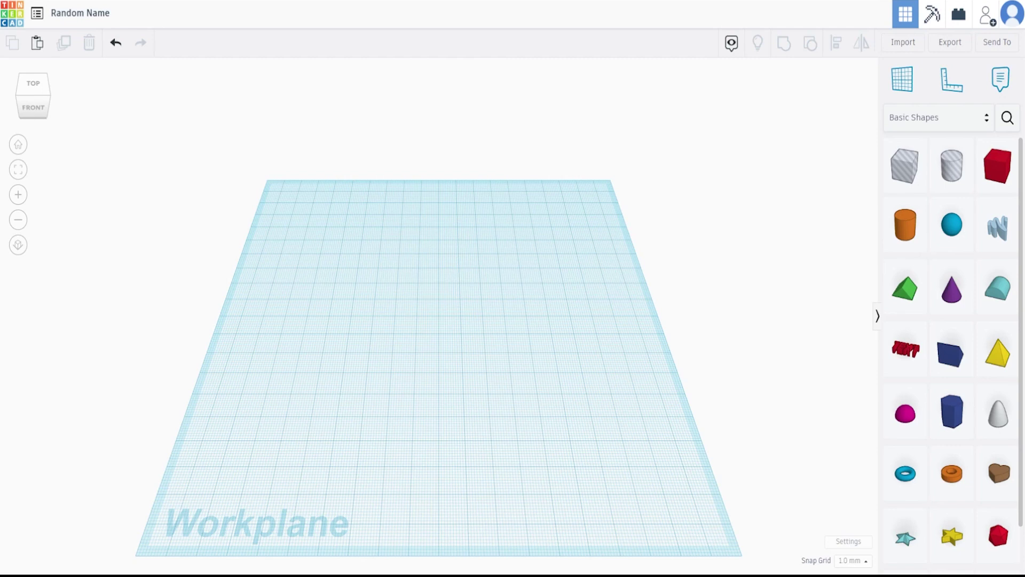
Rename the design as Keychain.
left_click(80, 14)
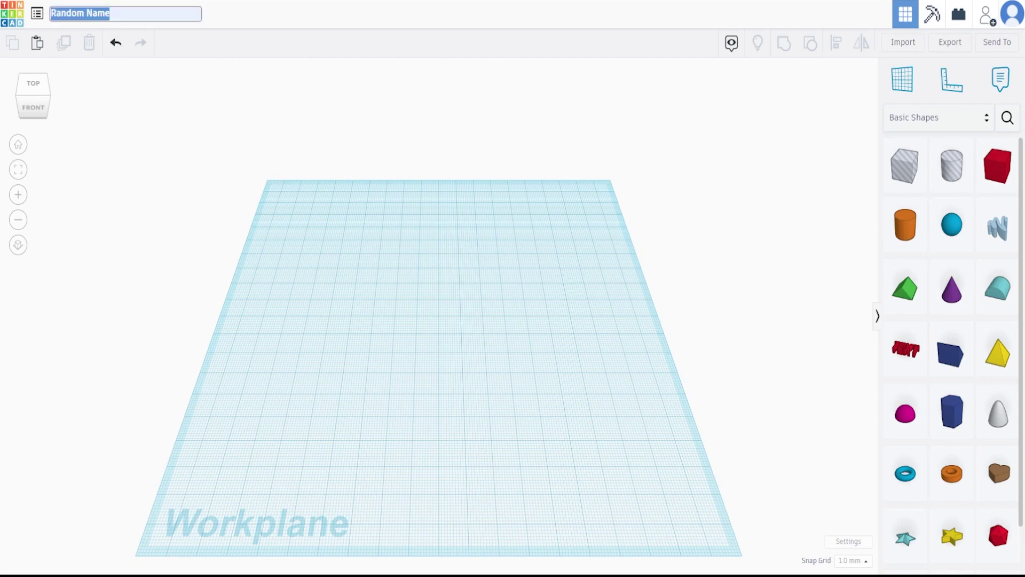
type("Keyshain")
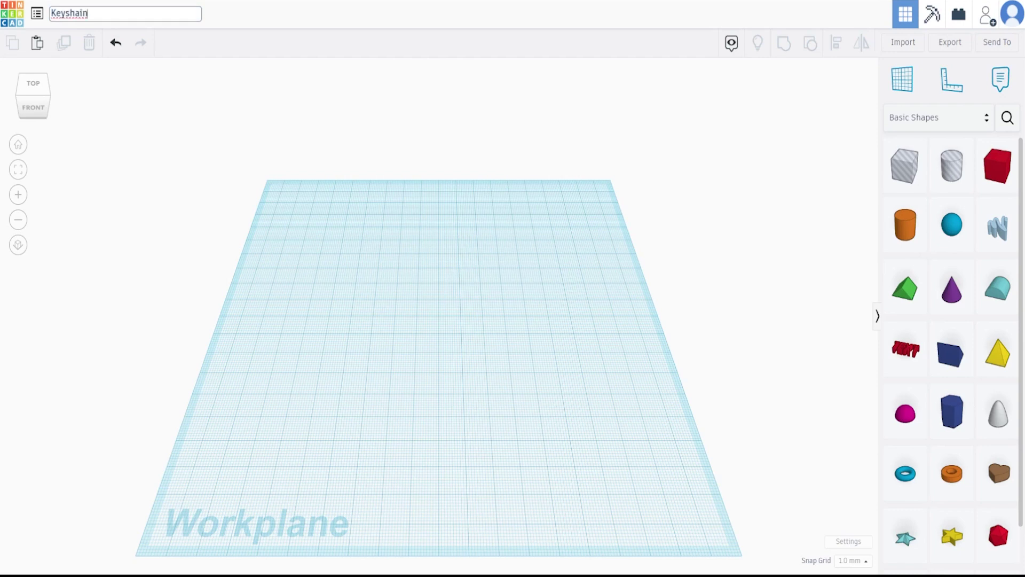
key("BackSpace")
key("BackSpace")
key("BackSpace")
key("BackSpace")
key("BackSpace")
type("chain")
key("Return")
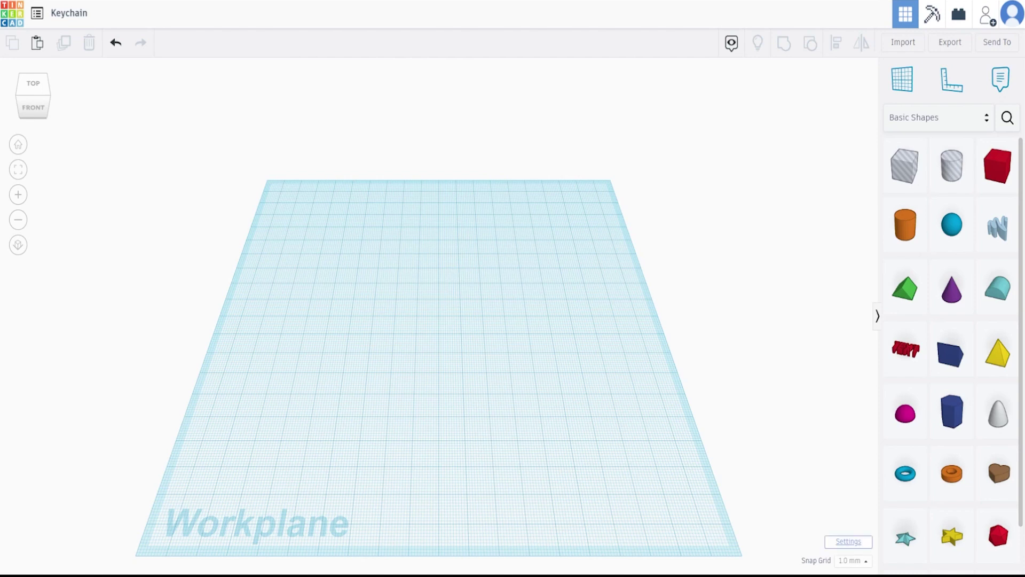
Examine the workspace settings and the list of printer presets, leaving them as they are.
left_click(849, 541)
left_click(602, 425)
left_click(849, 541)
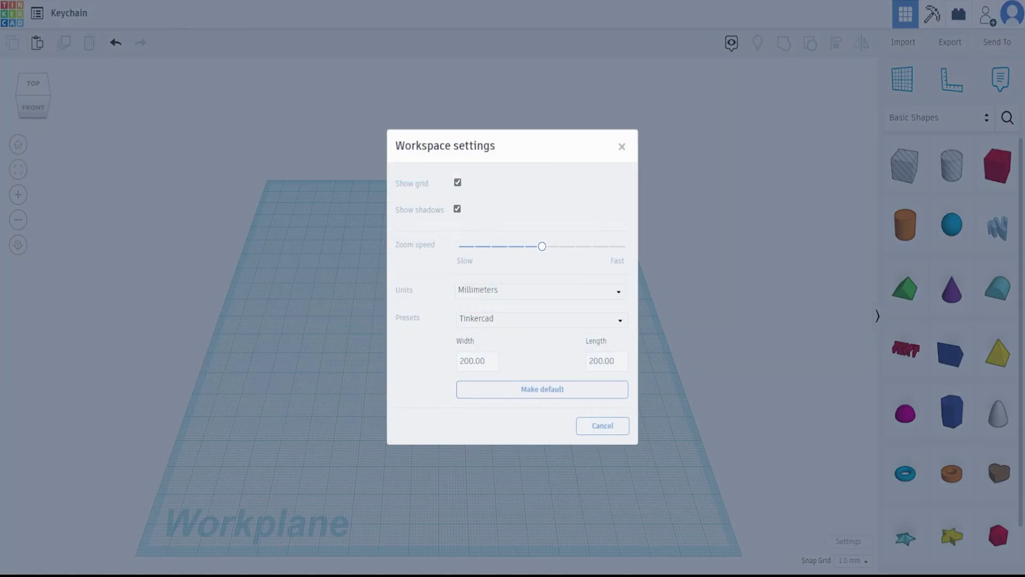
left_click(542, 319)
scroll(540, 372, "down", 3)
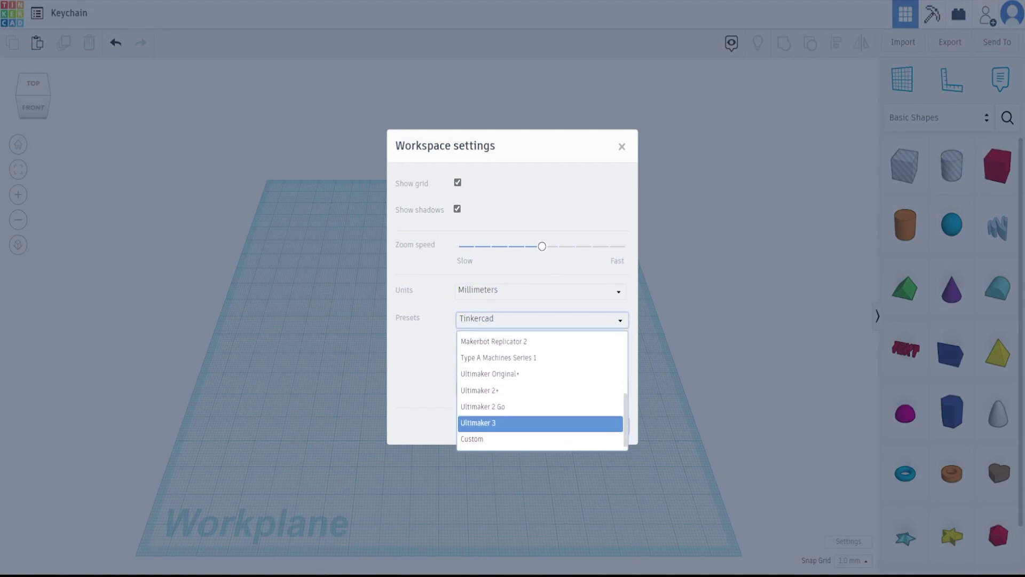
left_click(622, 146)
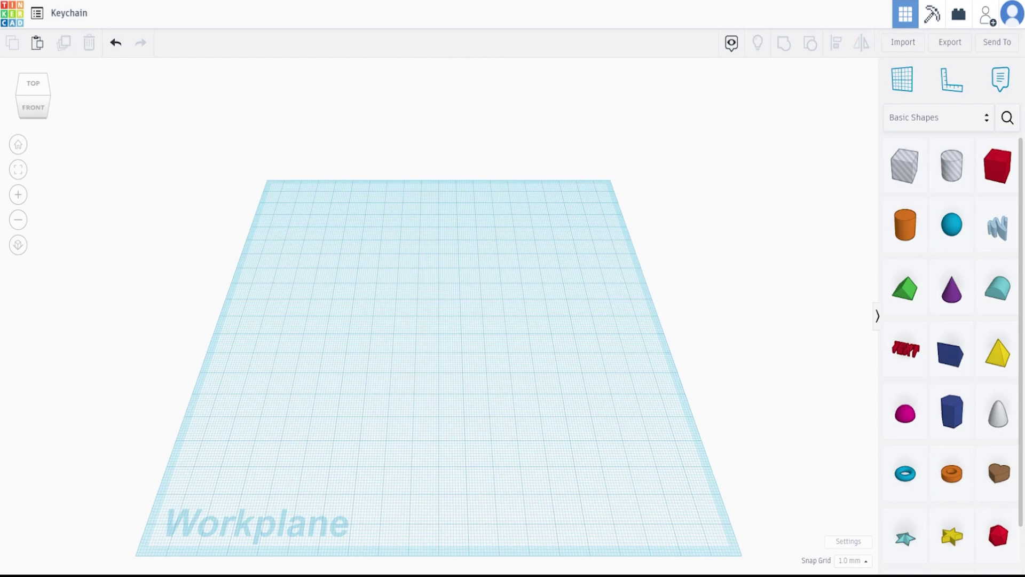
Place a solid box near the middle of the workplane and size its base to 79 by 22 mm.
mouse_move(438, 320)
right_mouse_down()
mouse_move(428, 286)
mouse_move(426, 309)
right_mouse_up()
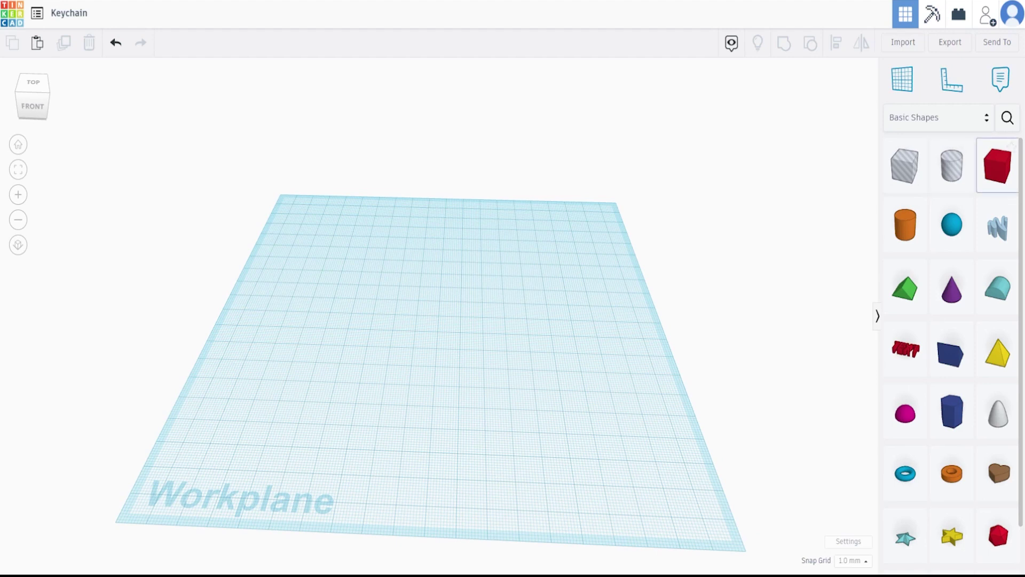
left_click_drag(997, 166, 457, 310)
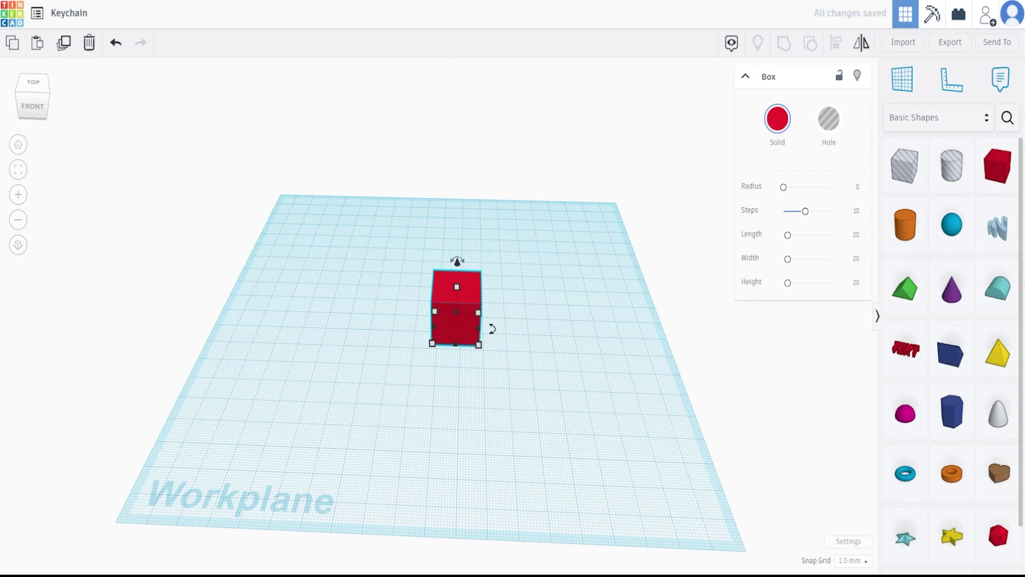
left_click(454, 386)
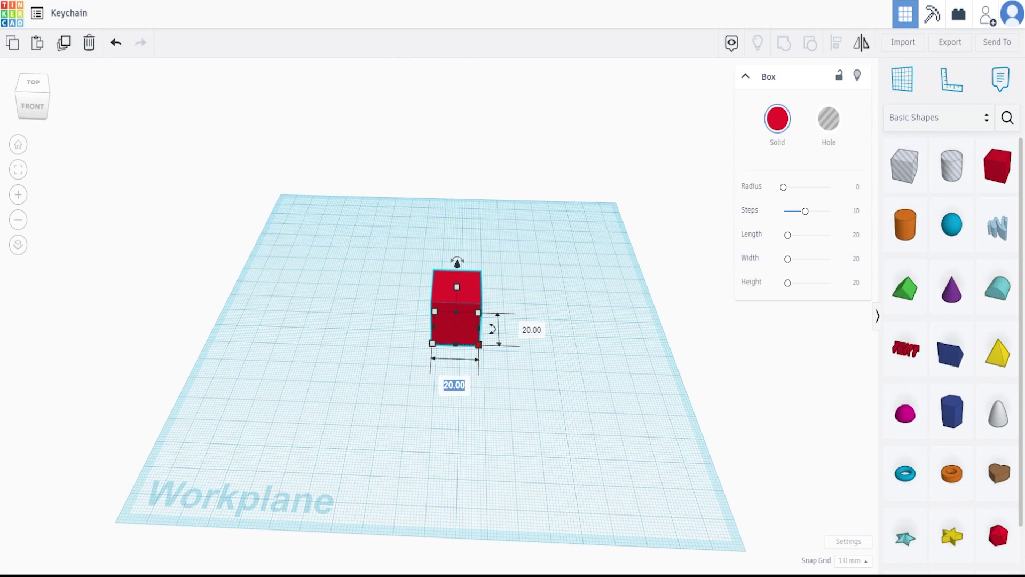
type("79")
key("Tab")
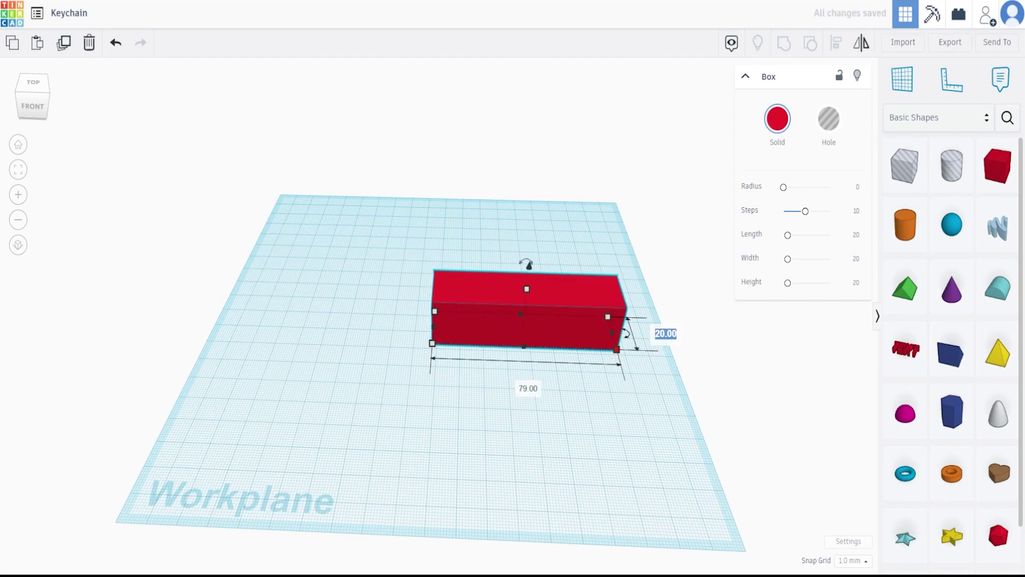
type("22")
key("Return")
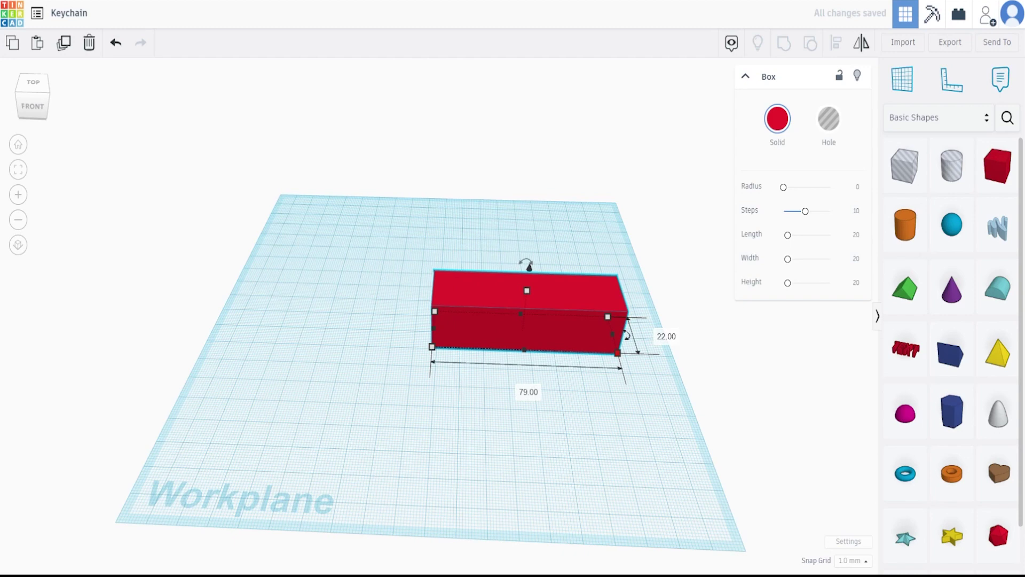
Move the box left along its long direction until it sits centred on the workplane.
key("Left")
key("Left")
key("Left")
key("Left")
key("Left")
key("Left")
key("Left")
key("Left")
key("Left")
key("Left")
key("Left")
key("Left")
key("Left")
key("Left")
key("Left")
key("Left")
key("Left")
key("Left")
key("Left")
key("Left")
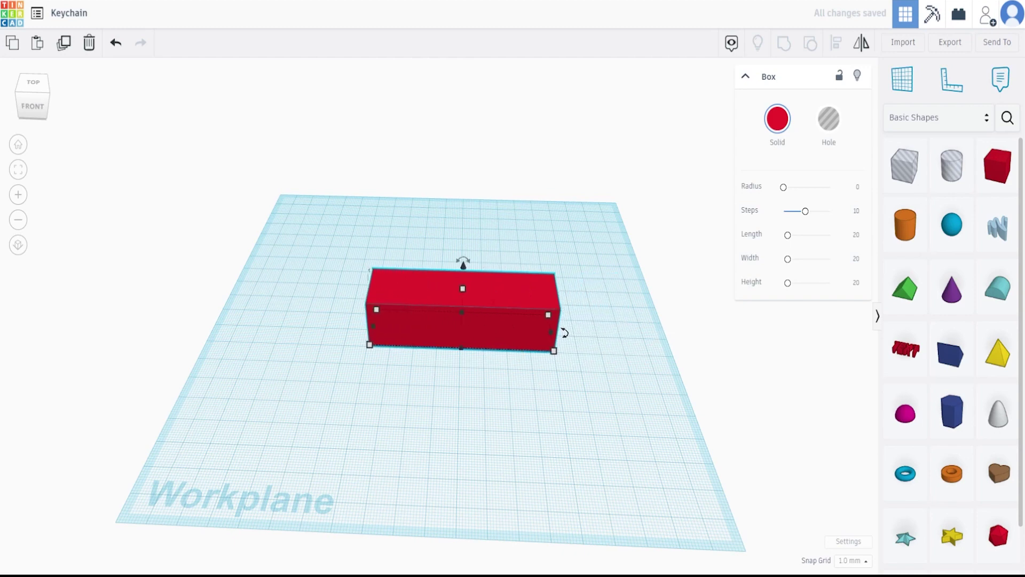
key("Left")
key("Left")
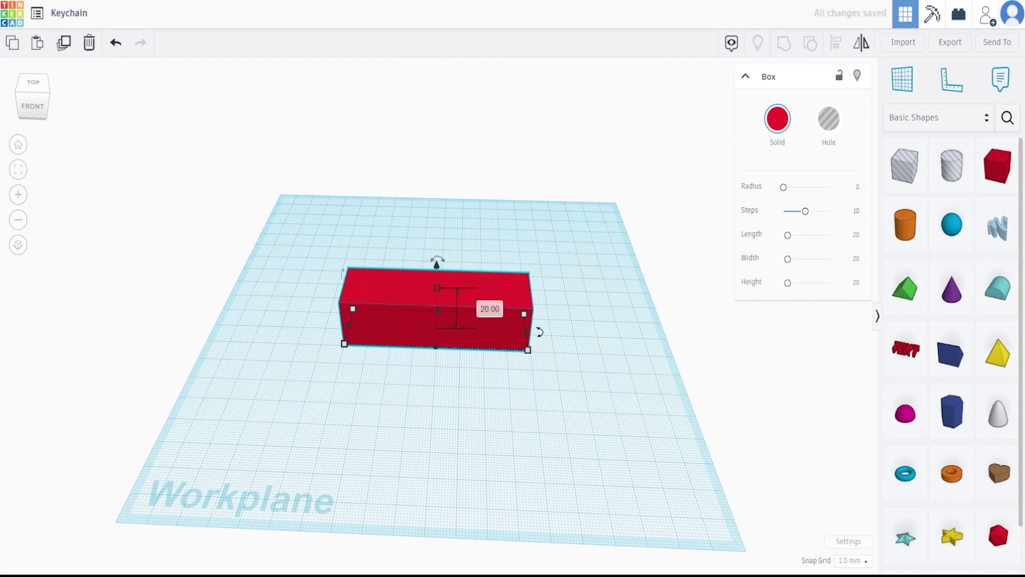
Set the box's height to 6 mm.
left_click(490, 308)
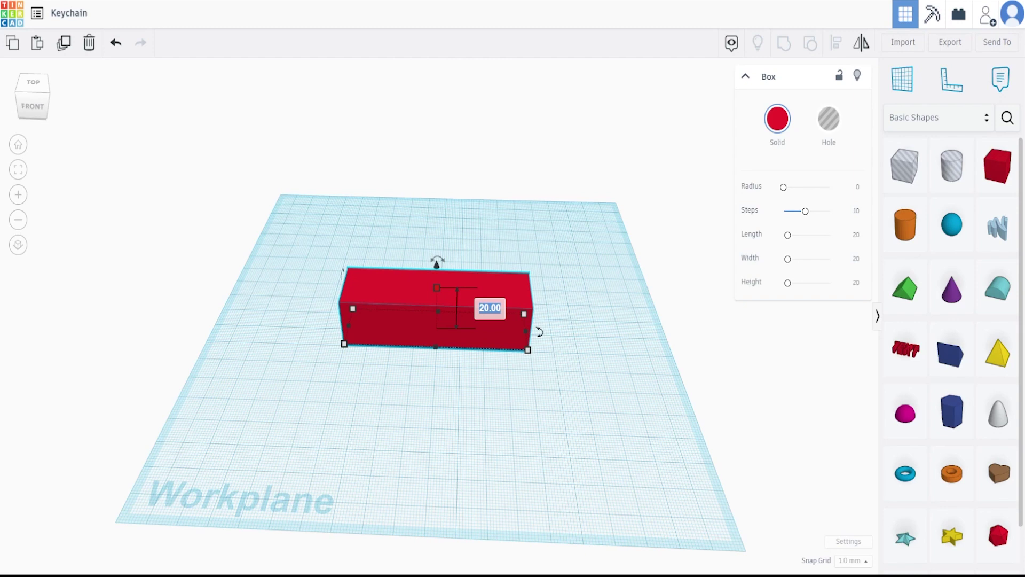
type("6")
key("Return")
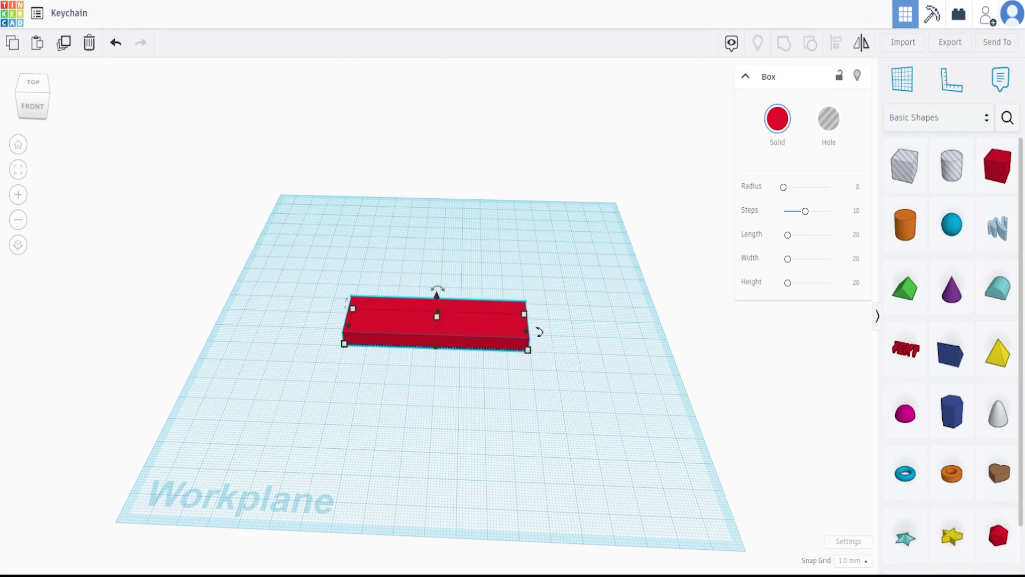
Place a torus against the box's left short end as the keyring loop.
right_click_drag(630, 363, 125, 350)
right_click_drag(534, 352, 267, 368)
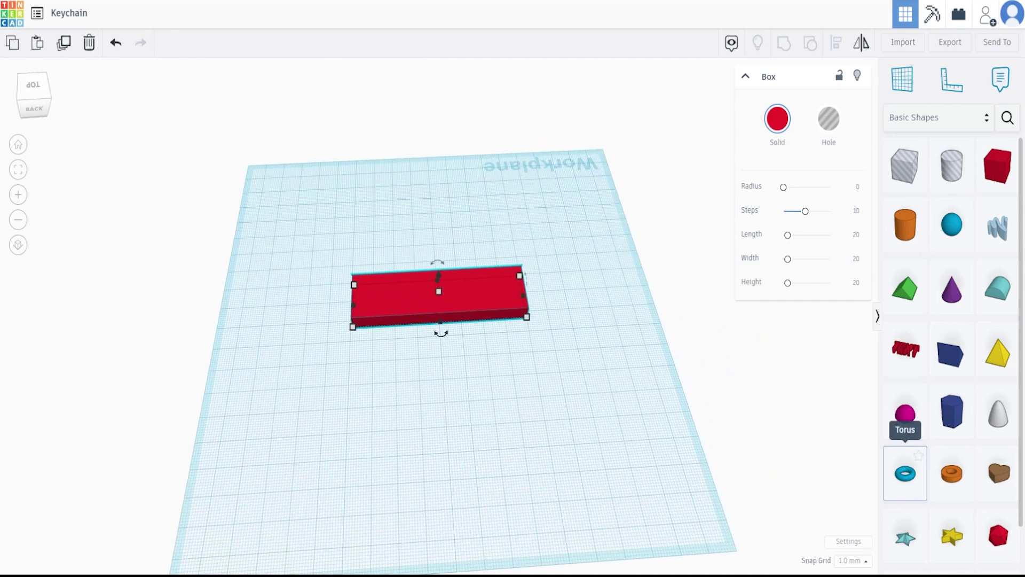
left_click_drag(905, 473, 538, 286)
right_click_drag(538, 299, 427, 307)
scroll(462, 427, "up", 5)
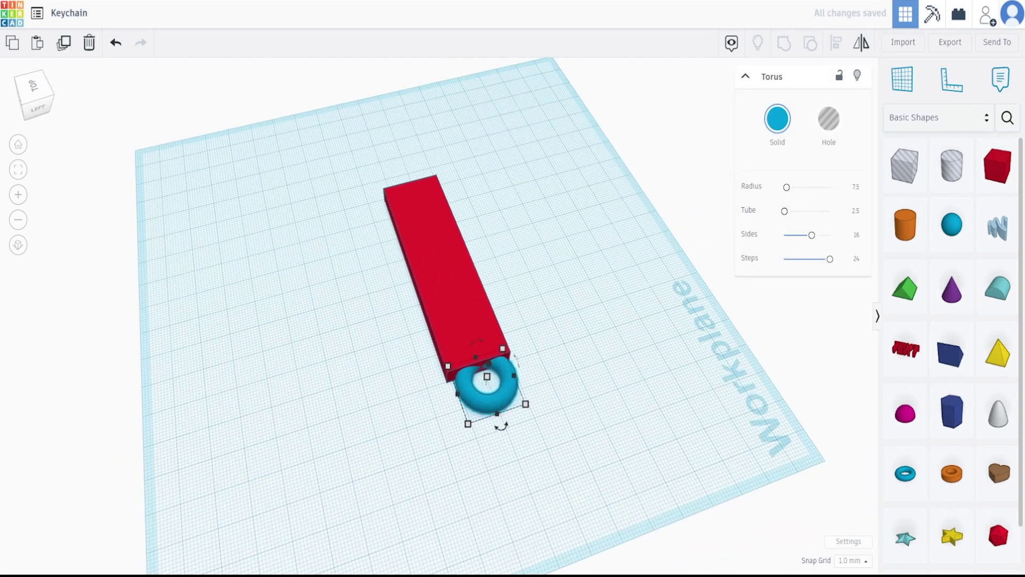
Nudge the torus to centre it across the box's width with its edge overlapping the short end.
right_click_drag(462, 428, 445, 294)
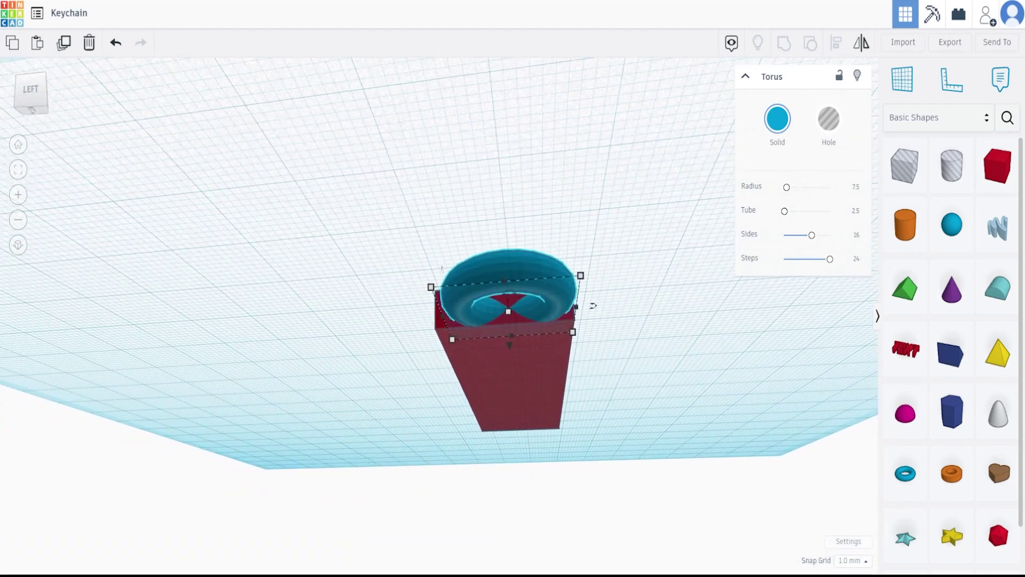
scroll(463, 341, "up", 1)
key("Left")
key("Up")
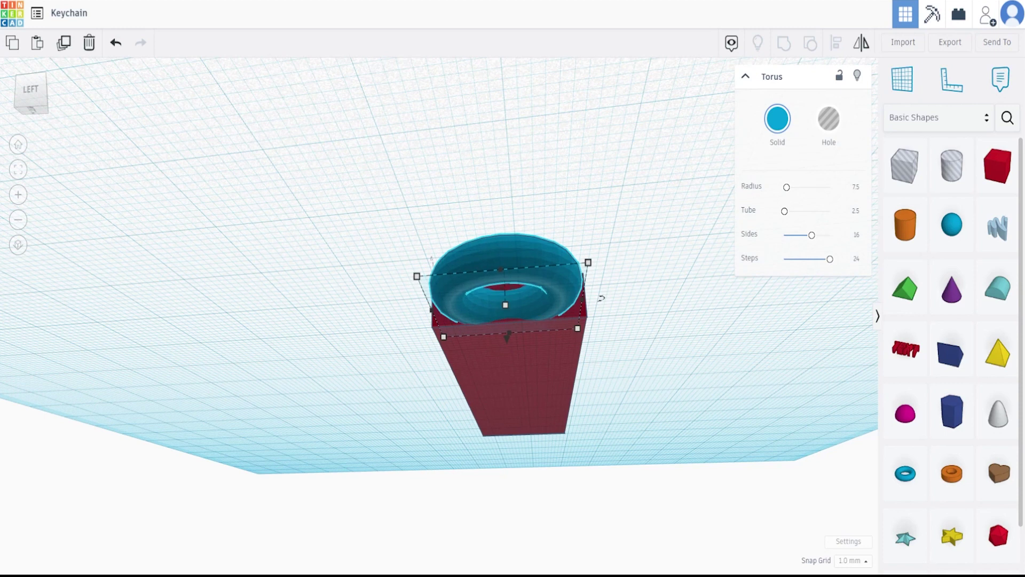
key("Down")
key("Right")
key("Left")
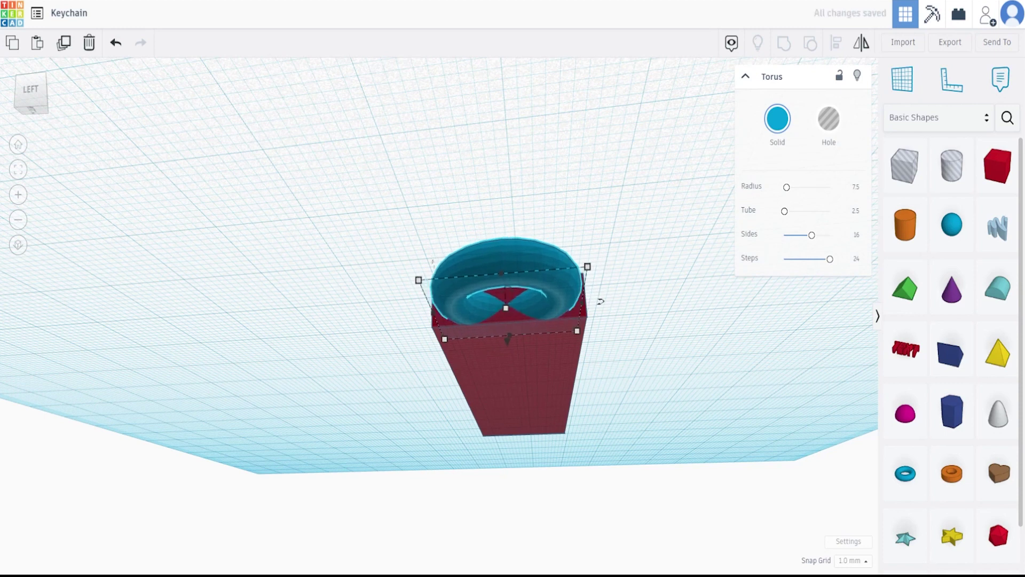
mouse_move(506, 308)
right_click_drag(600, 301, 591, 449)
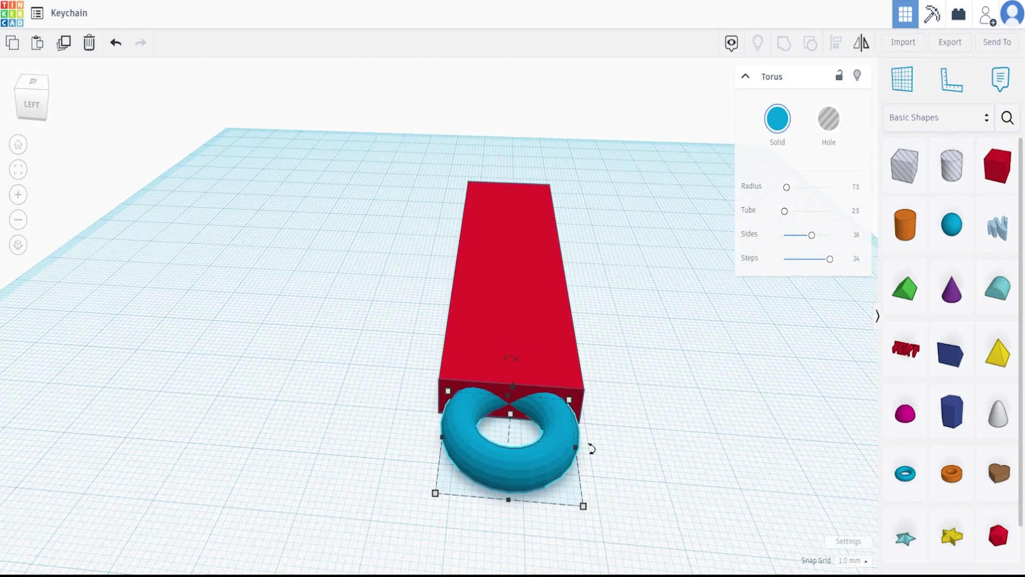
key("Left")
key("Right")
Set the torus's height to 4 mm.
right_click_drag(641, 342, 625, 374)
right_click_drag(592, 427, 600, 426)
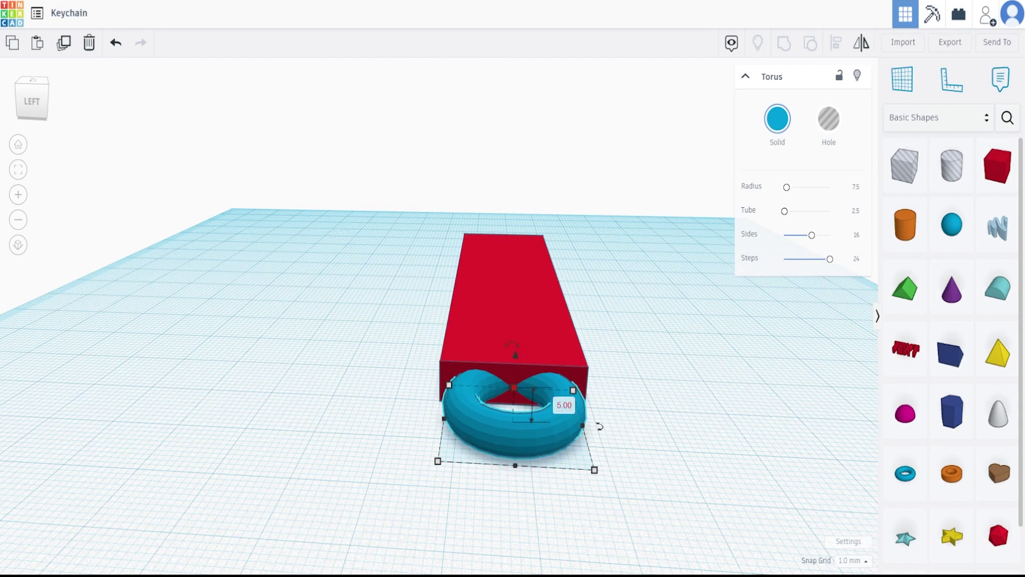
left_click(564, 404)
type("4")
key("Return")
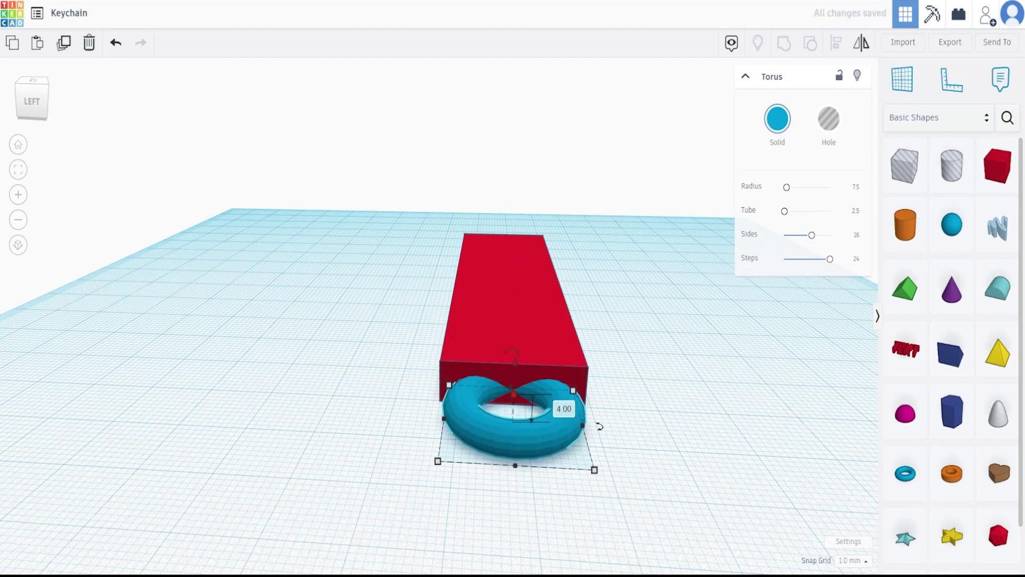
Raise the torus 1 mm above the workplane and check its vertical alignment with the box from the side.
mouse_move(512, 374)
right_mouse_down()
mouse_move(513, 262)
mouse_move(513, 366)
right_mouse_up()
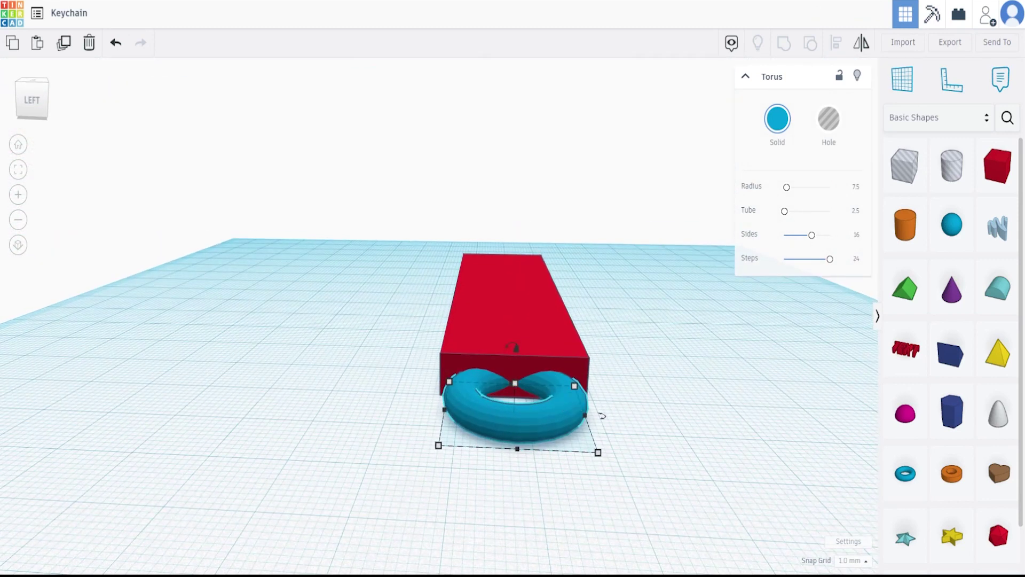
key("Up")
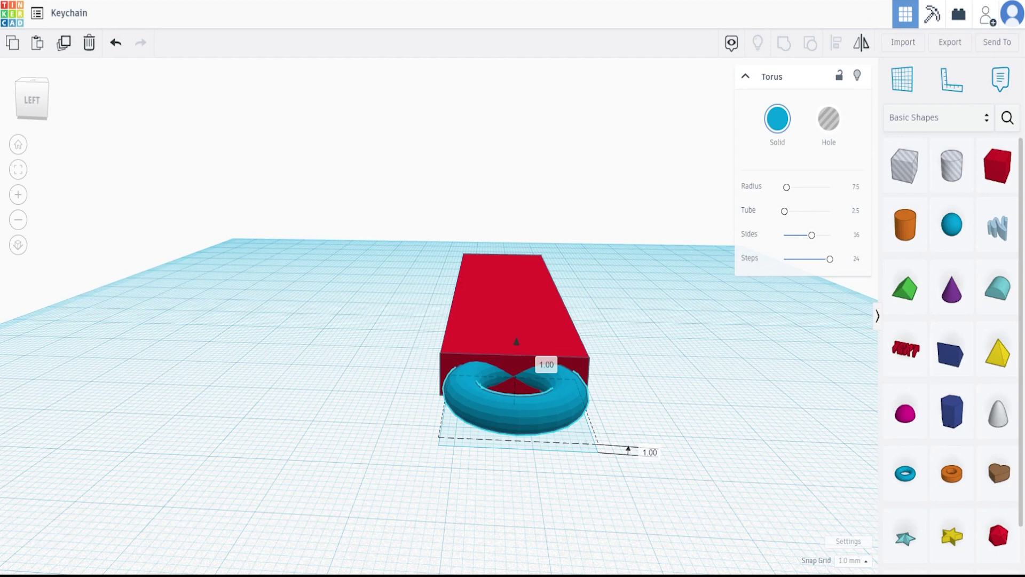
left_click_drag(516, 342, 516, 342)
right_click_drag(517, 343, 514, 305)
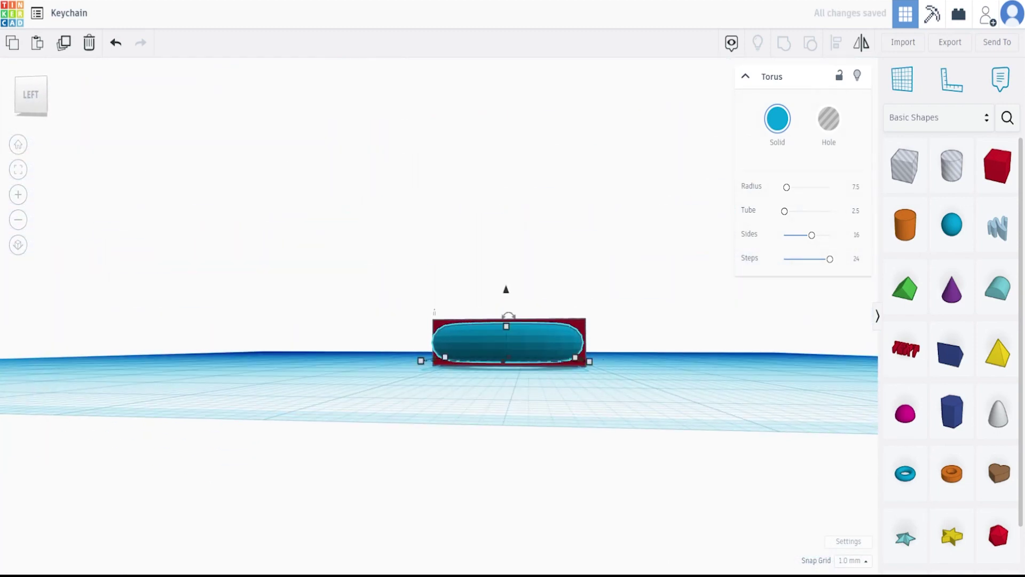